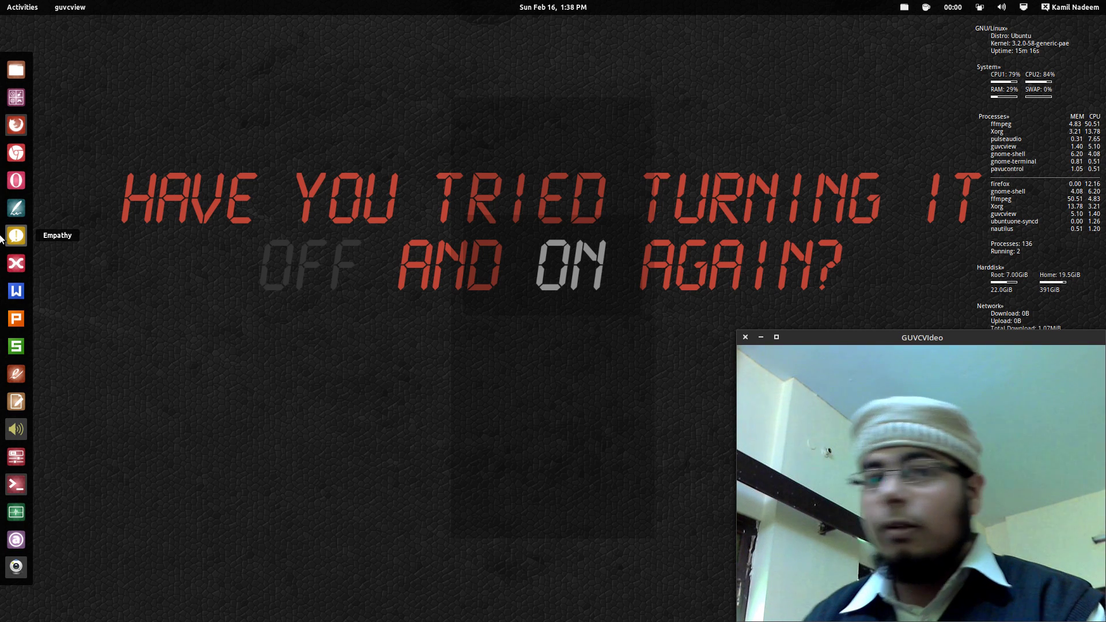
# Switch from the GNOME desktop to the Firefox window with Alt+Tab.
pyautogui.hotkey('alt', 'Tab')
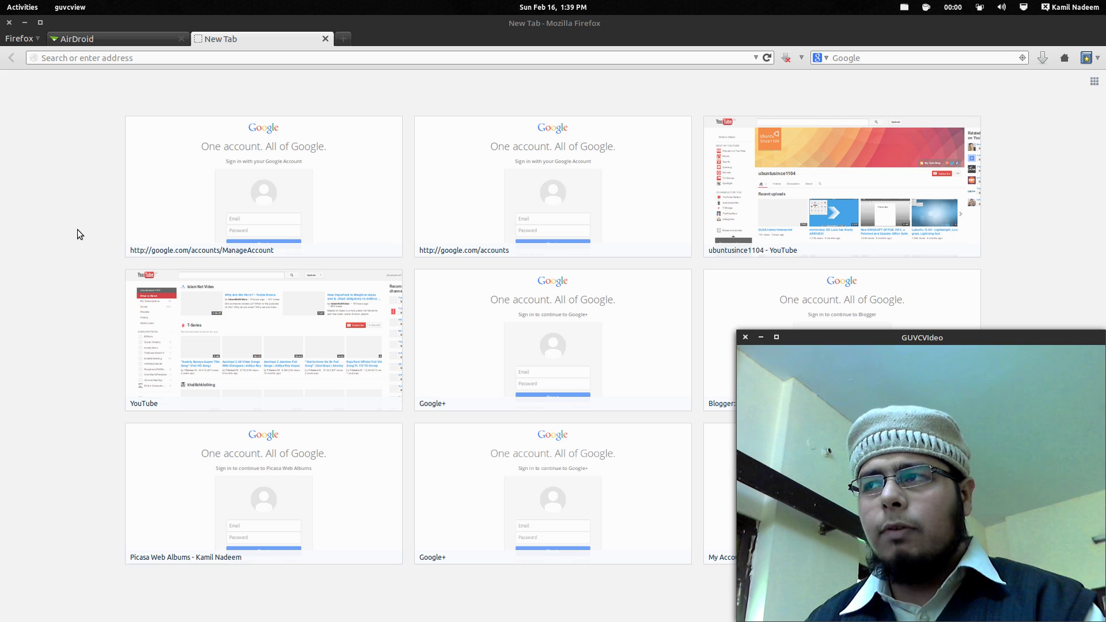
# Load the AirDroid address 10.0.0.4:8888 in the new tab from the saved suggestion.
pyautogui.click(180, 59)
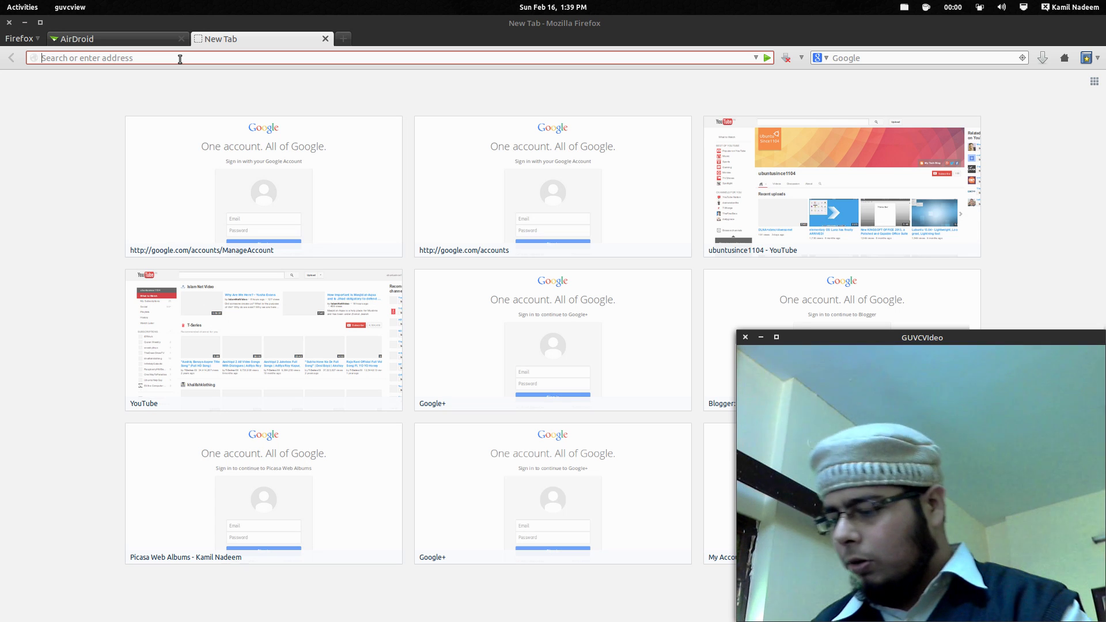
pyautogui.click(179, 58)
pyautogui.write('10.0.0.3/')
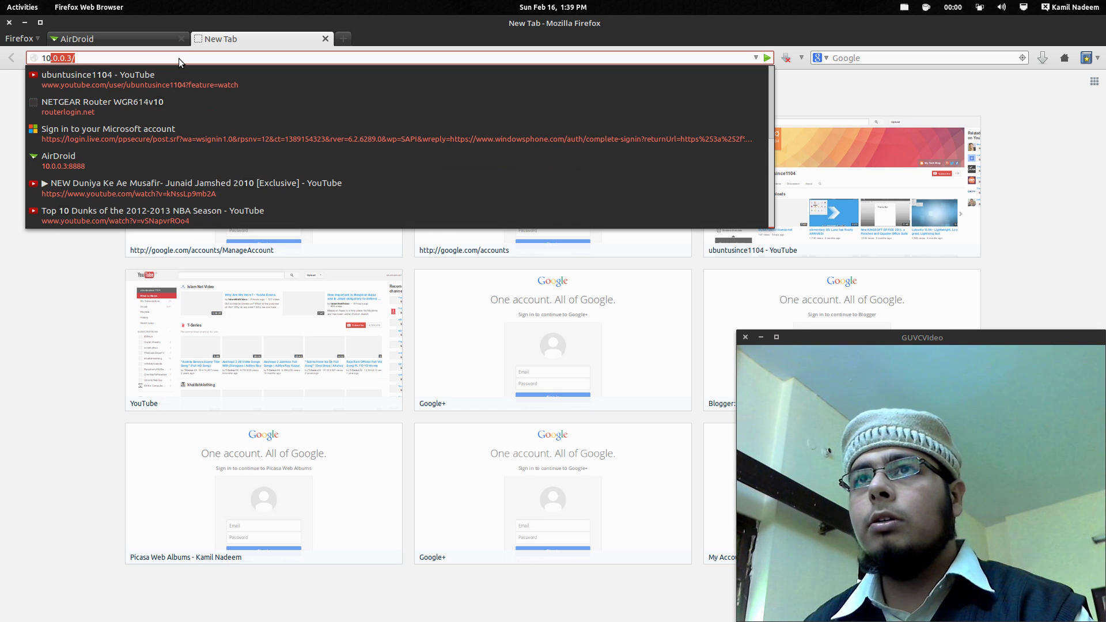
pyautogui.press('Down')
pyautogui.press('Down')
pyautogui.press('Down')
pyautogui.press('Down')
pyautogui.press('Return')
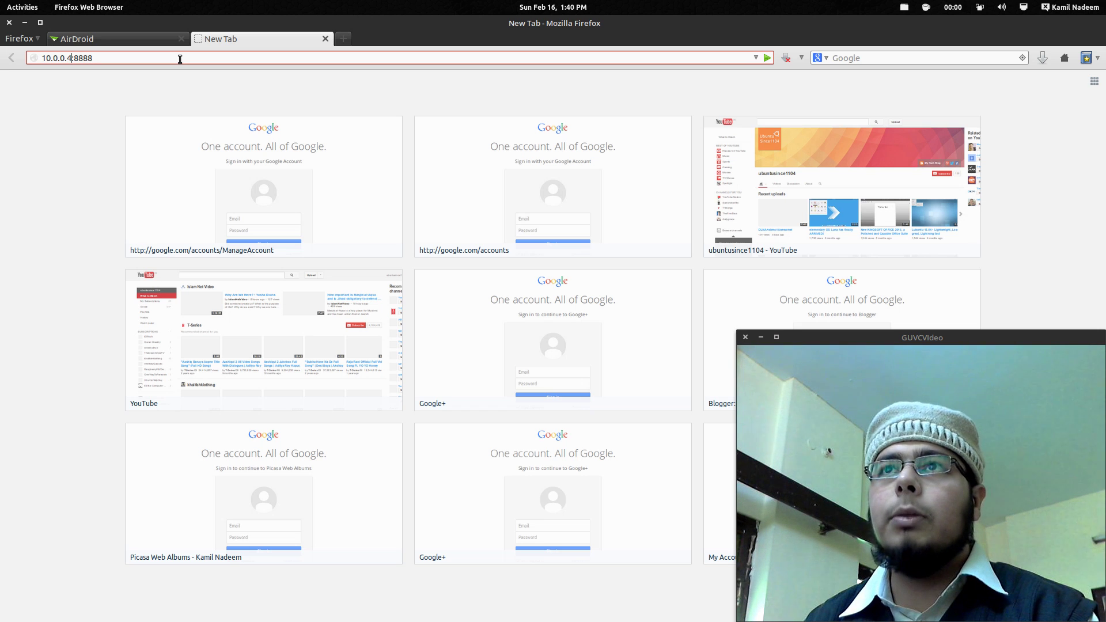
pyautogui.press('Return')
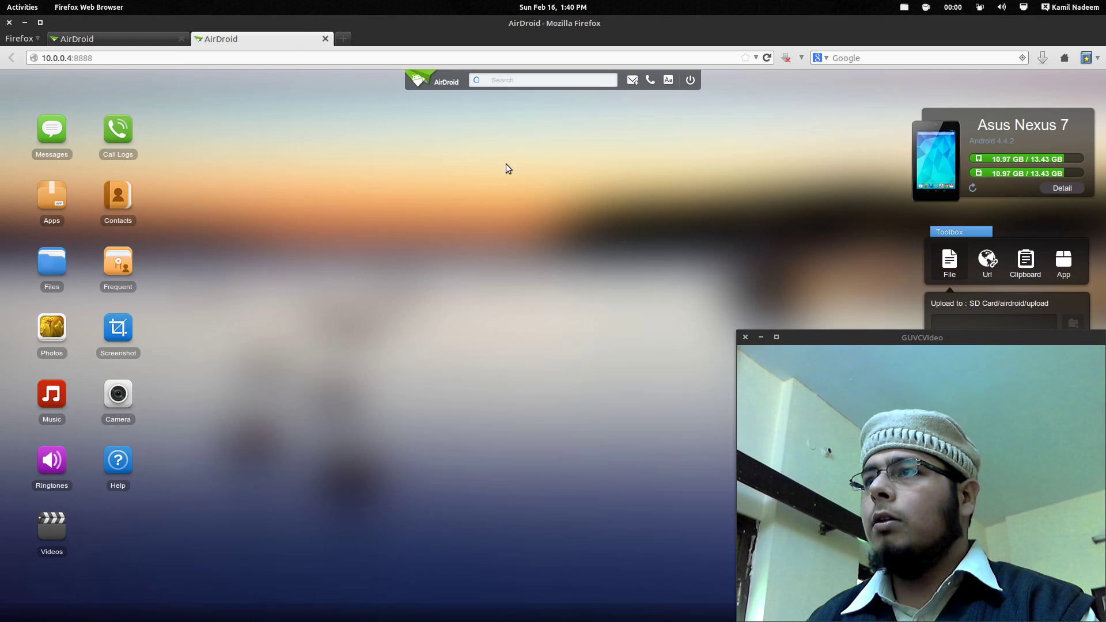
# Let the Asus Nexus 7 web desktop finish loading, showing 10.97 GB / 13.43 GB storage.
pyautogui.moveTo(819, 335); pyautogui.dragTo(544, 237)
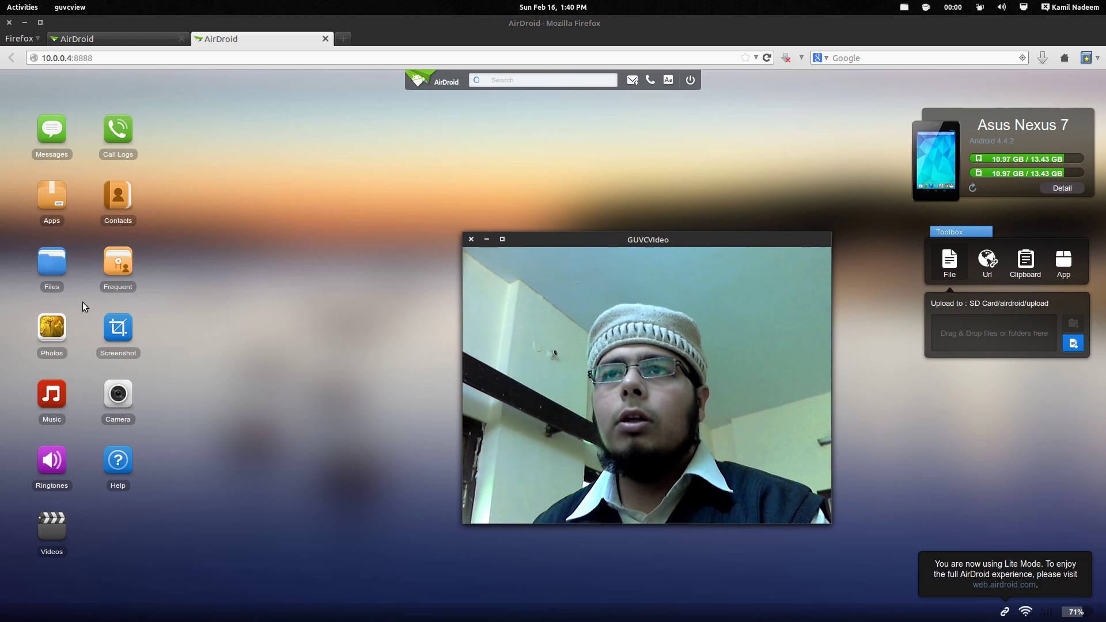
# Open Files, move its window to the upper left, and open the SD Card wallpaper folder.
pyautogui.click(58, 280)
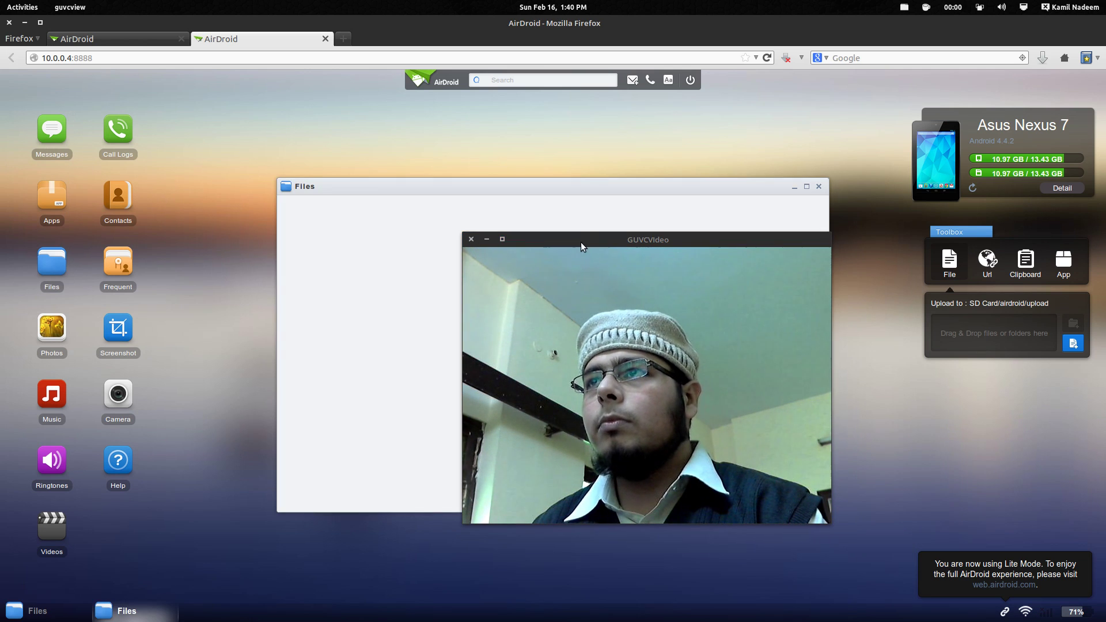
pyautogui.moveTo(581, 243); pyautogui.dragTo(883, 312)
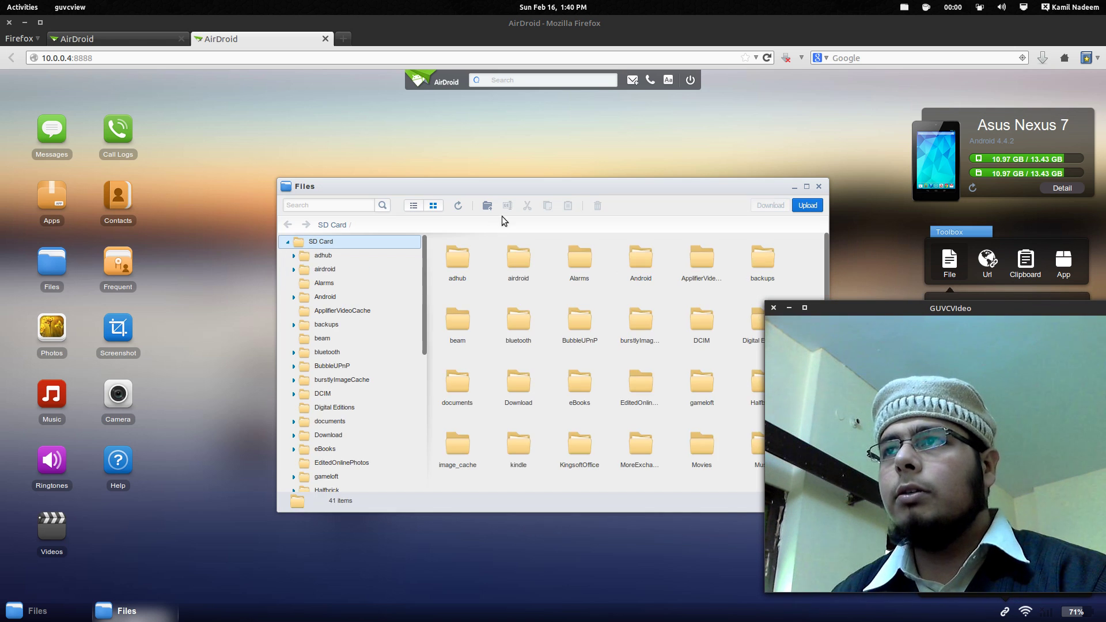
pyautogui.moveTo(510, 187); pyautogui.dragTo(219, 142)
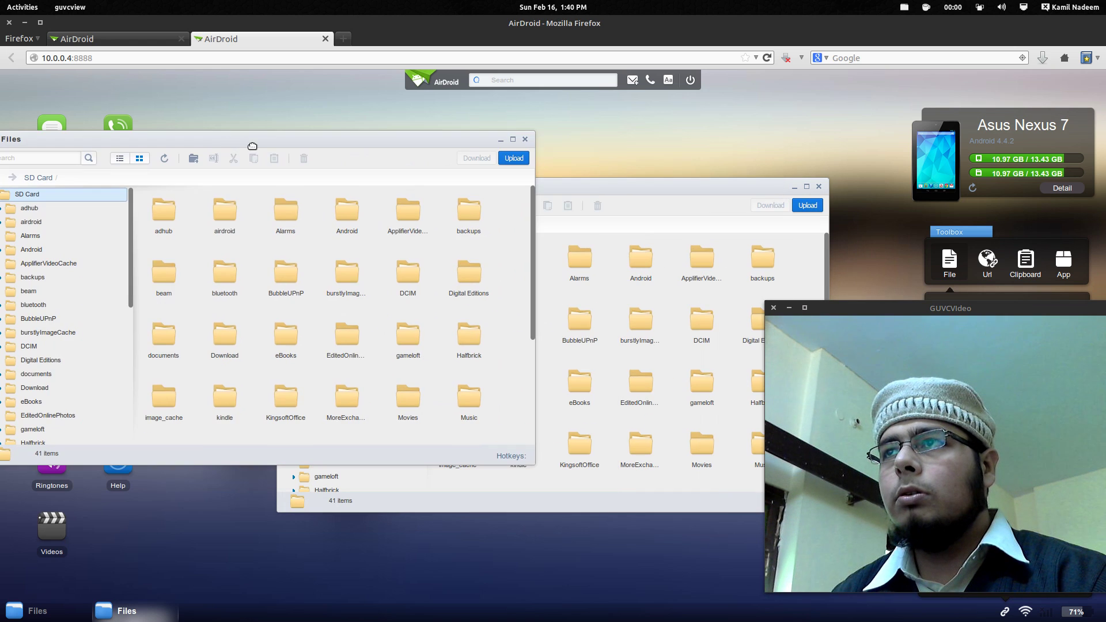
pyautogui.moveTo(289, 146); pyautogui.dragTo(325, 143)
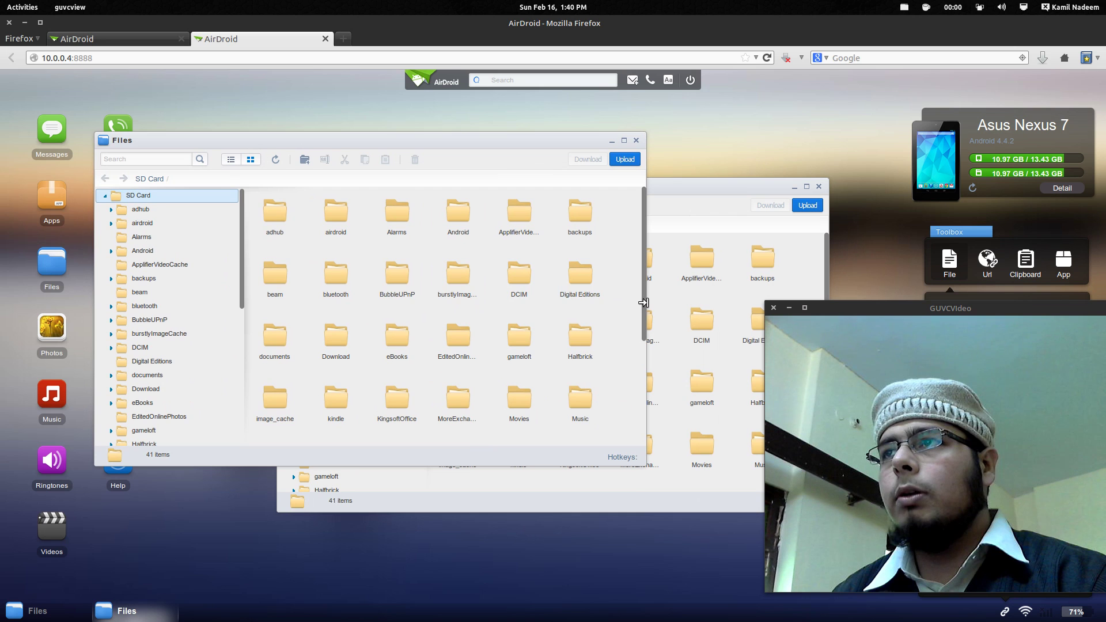
pyautogui.click(507, 278)
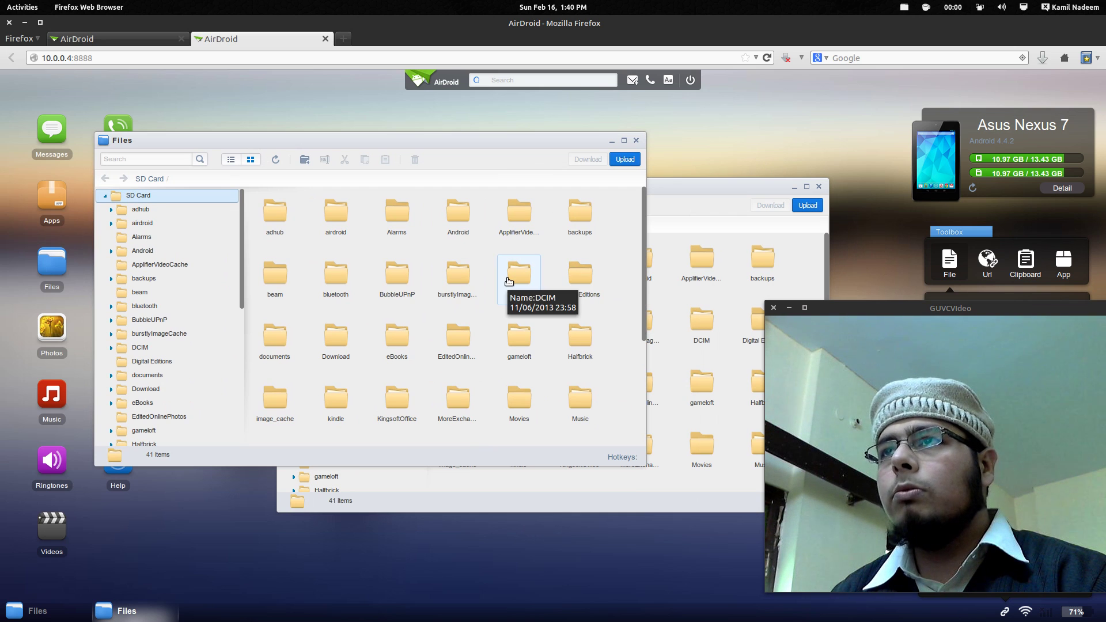
pyautogui.scroll(-3, 395, 275)
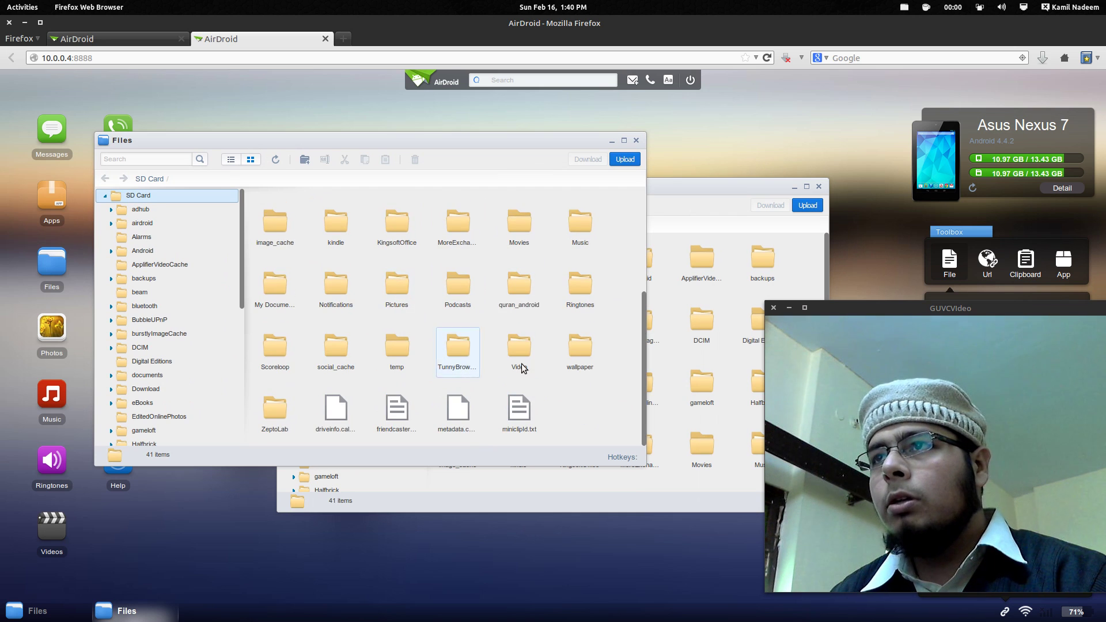
pyautogui.doubleClick(574, 346)
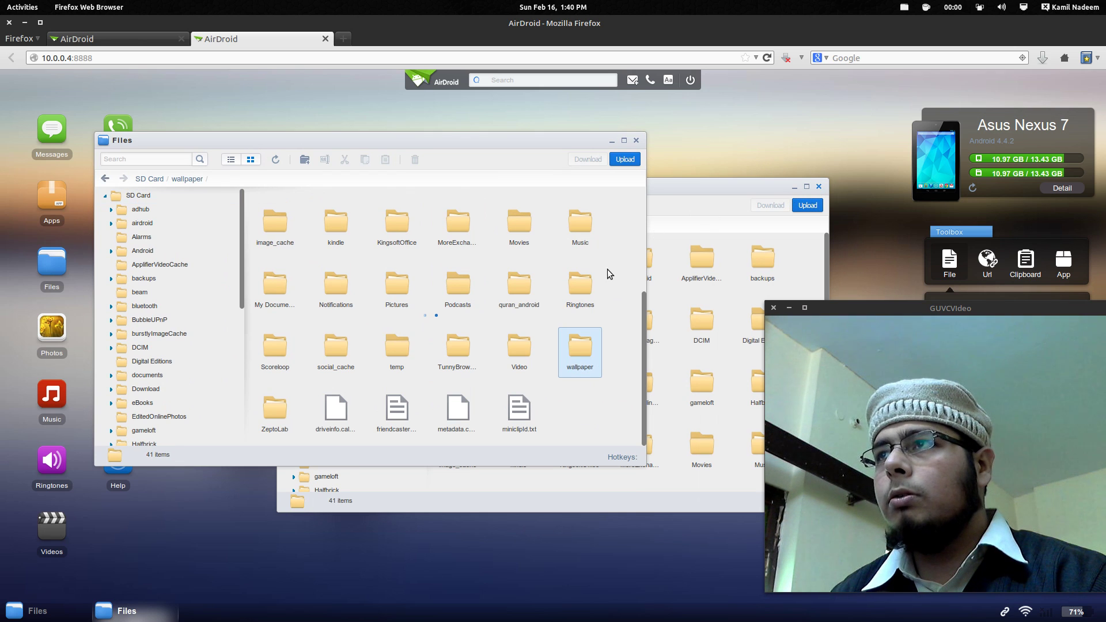
# Select Canada-Lakes-HD-Wallpaper.jpg and a group of thumbnails, then deselect them all.
pyautogui.click(820, 190)
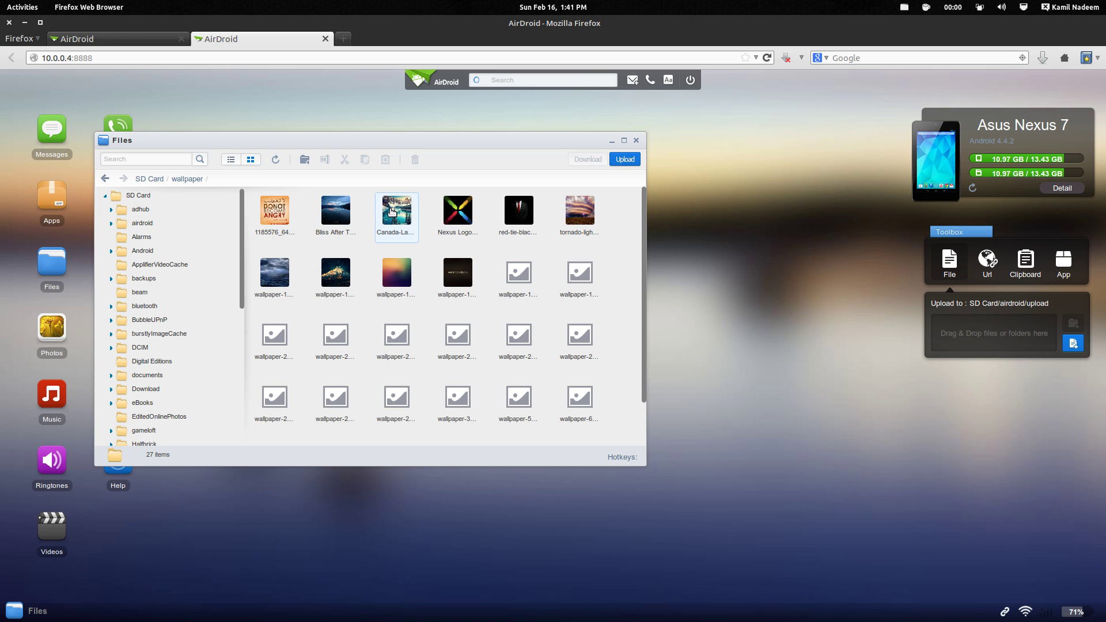
pyautogui.click(408, 209)
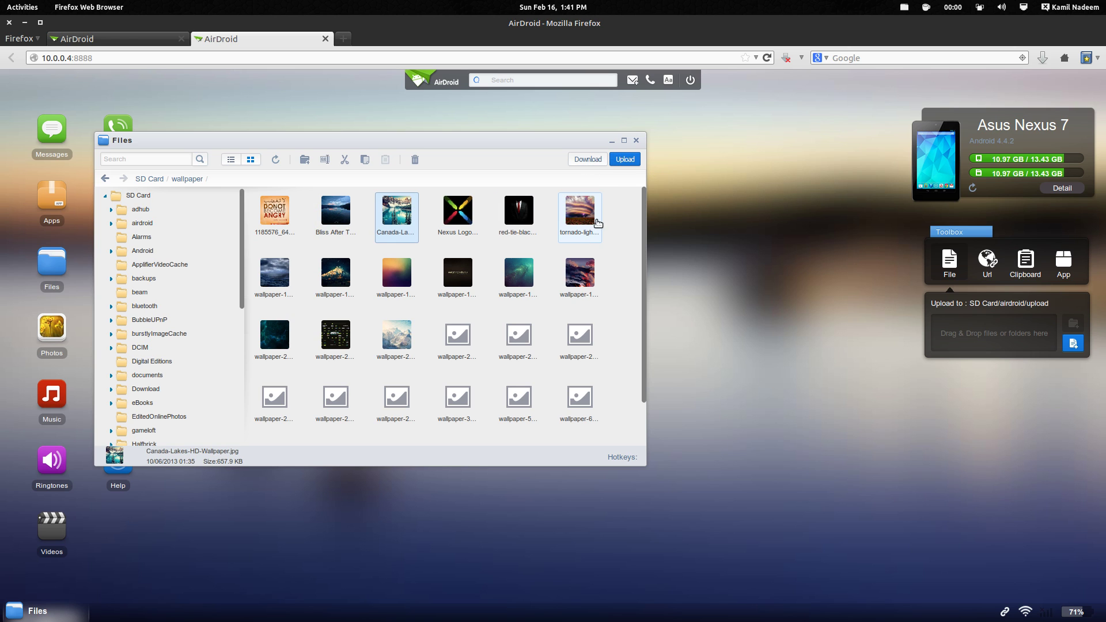
pyautogui.moveTo(620, 218); pyautogui.dragTo(296, 352)
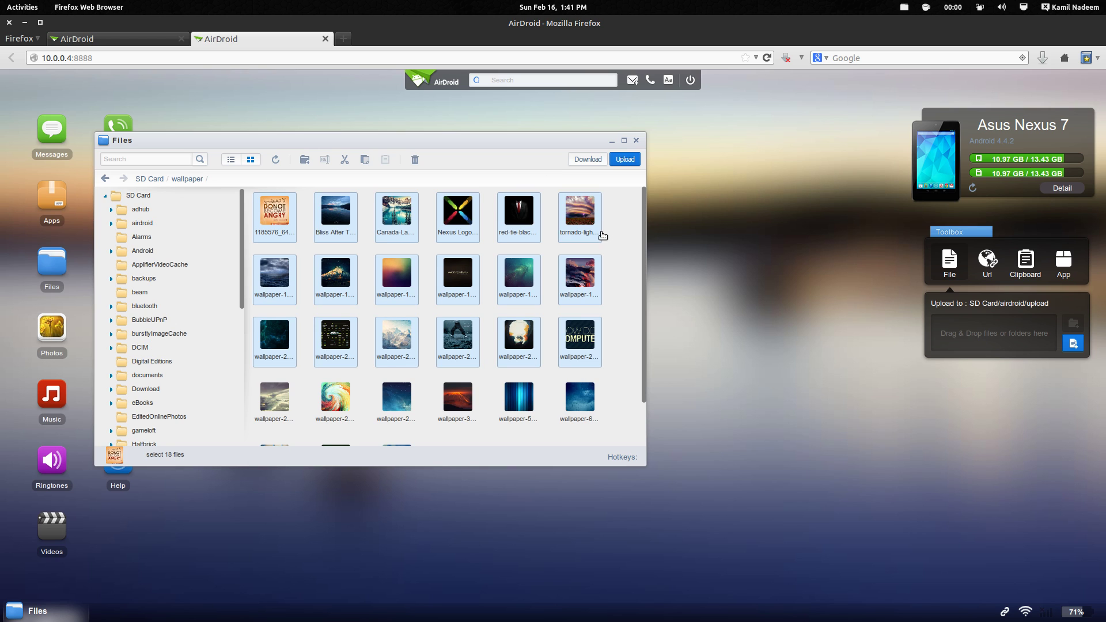
pyautogui.click(610, 230)
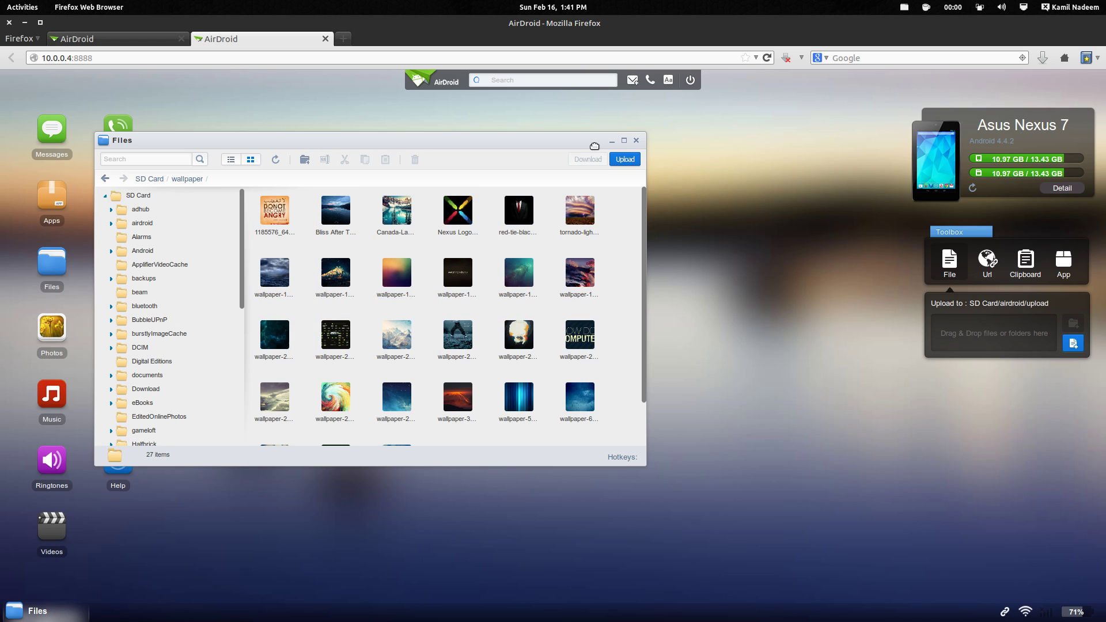
pyautogui.click(626, 160)
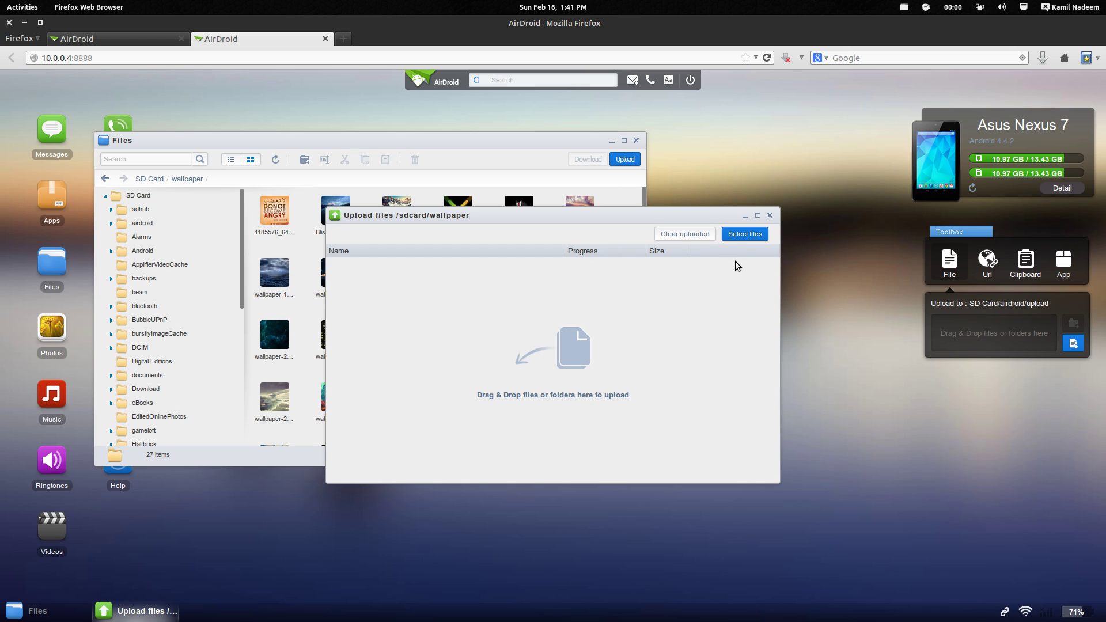
pyautogui.click(743, 235)
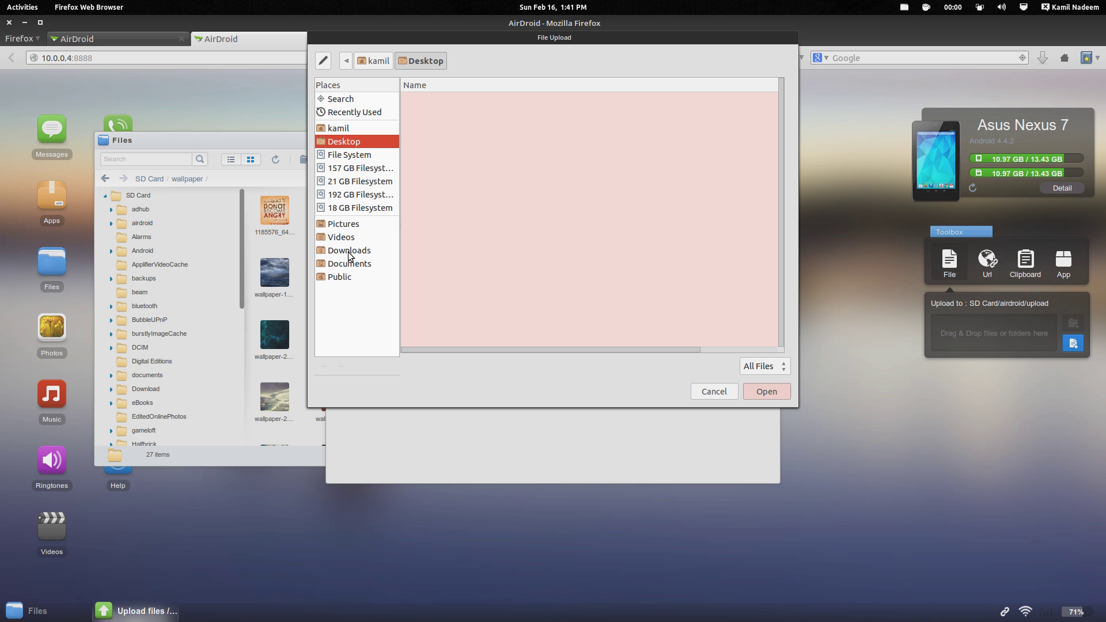
pyautogui.click(349, 254)
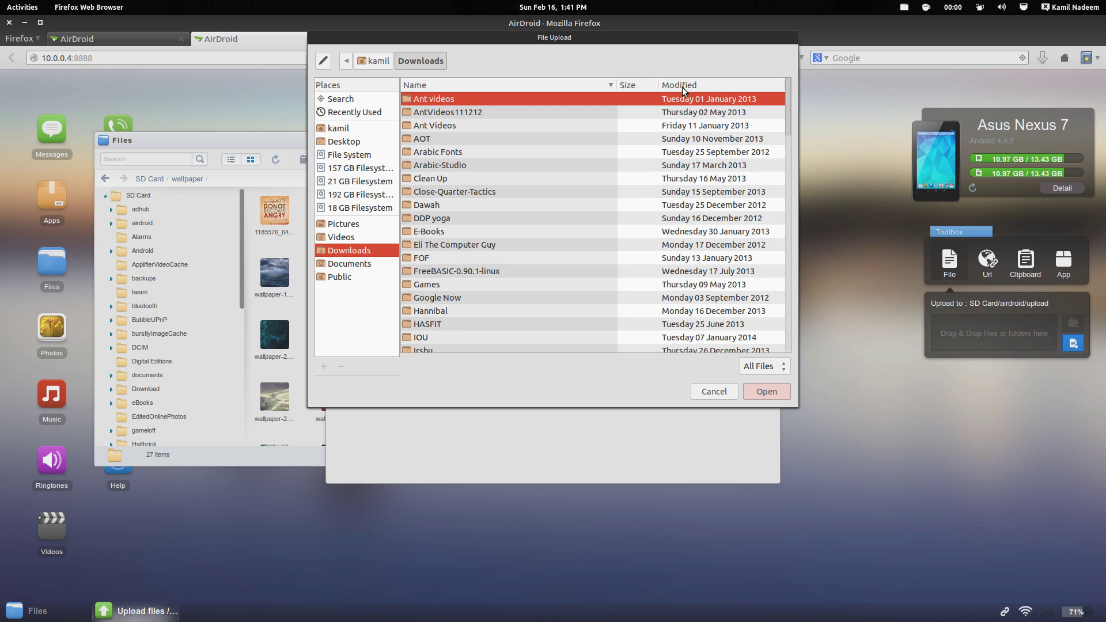
pyautogui.click(683, 88)
pyautogui.click(693, 86)
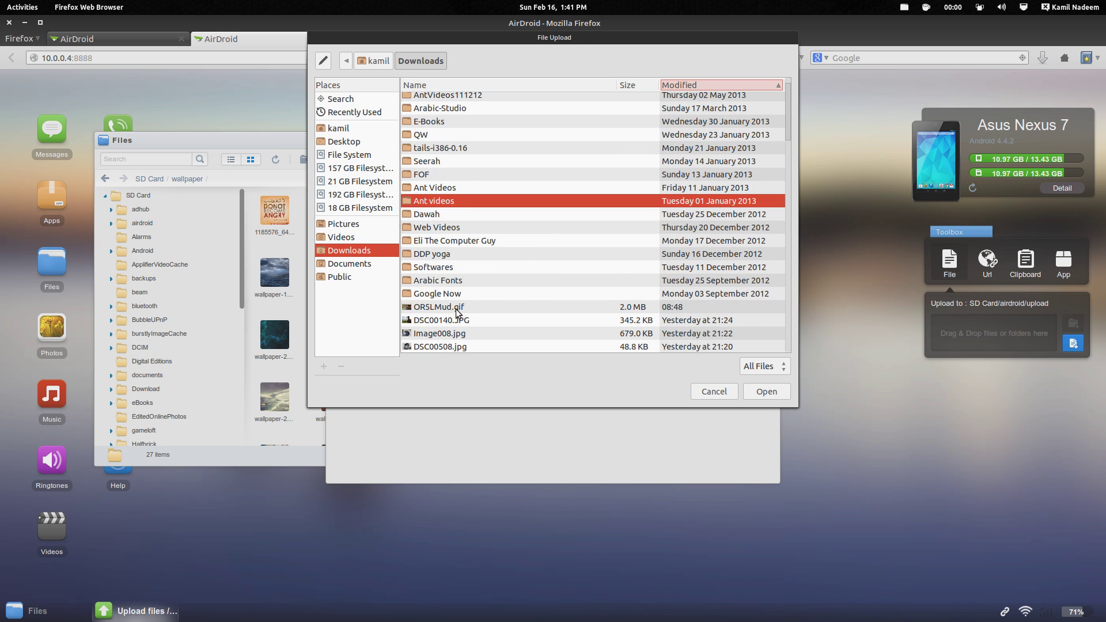
pyautogui.click(439, 308)
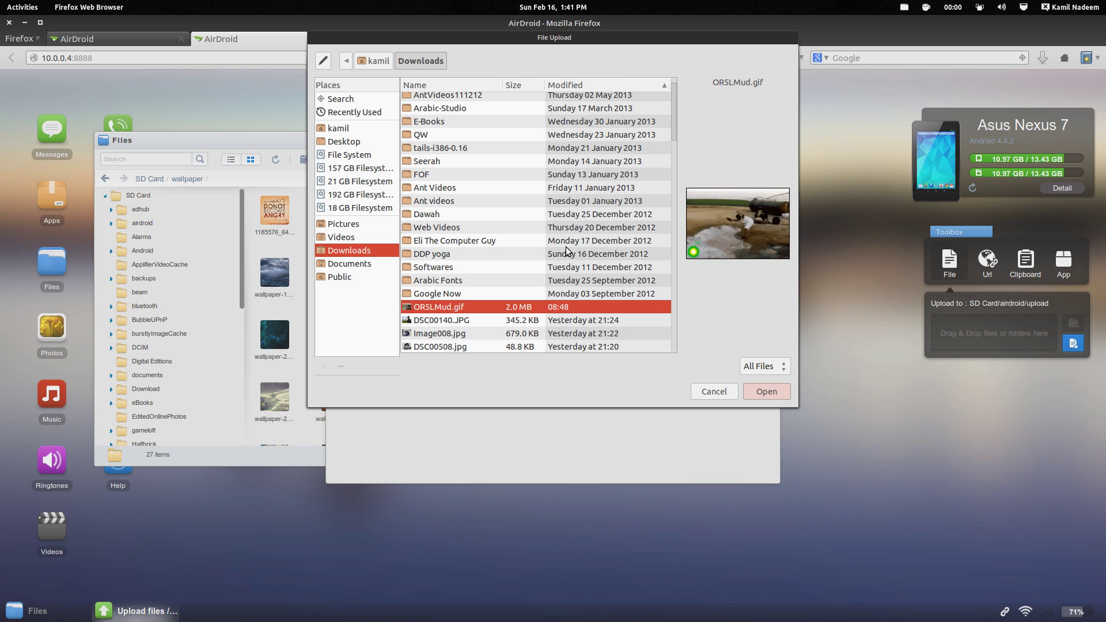
pyautogui.click(456, 345)
pyautogui.click(709, 397)
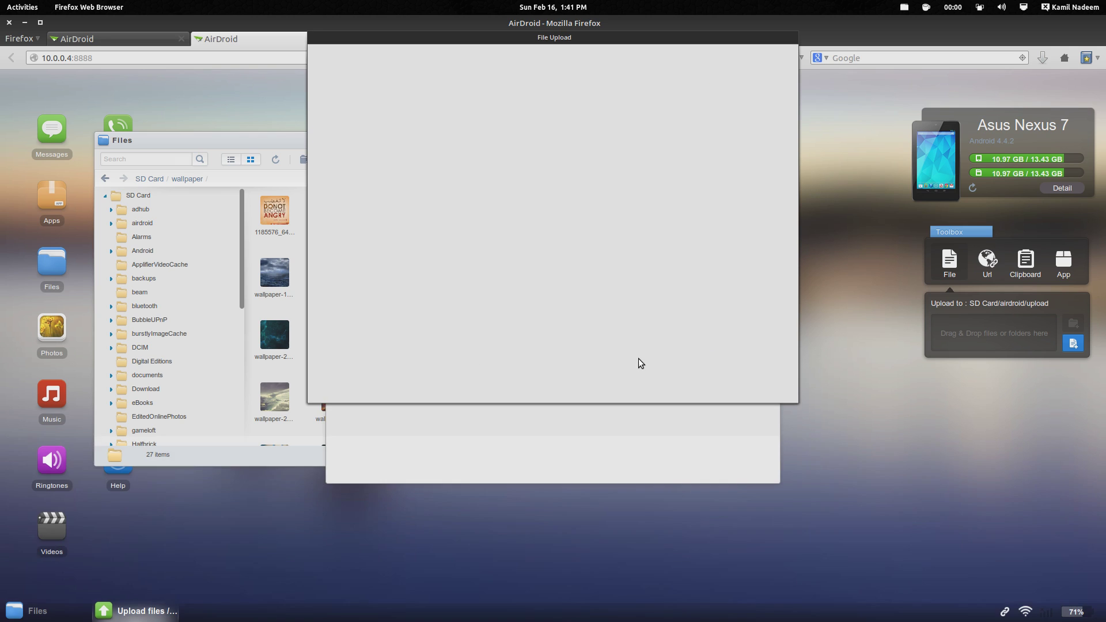
pyautogui.click(770, 217)
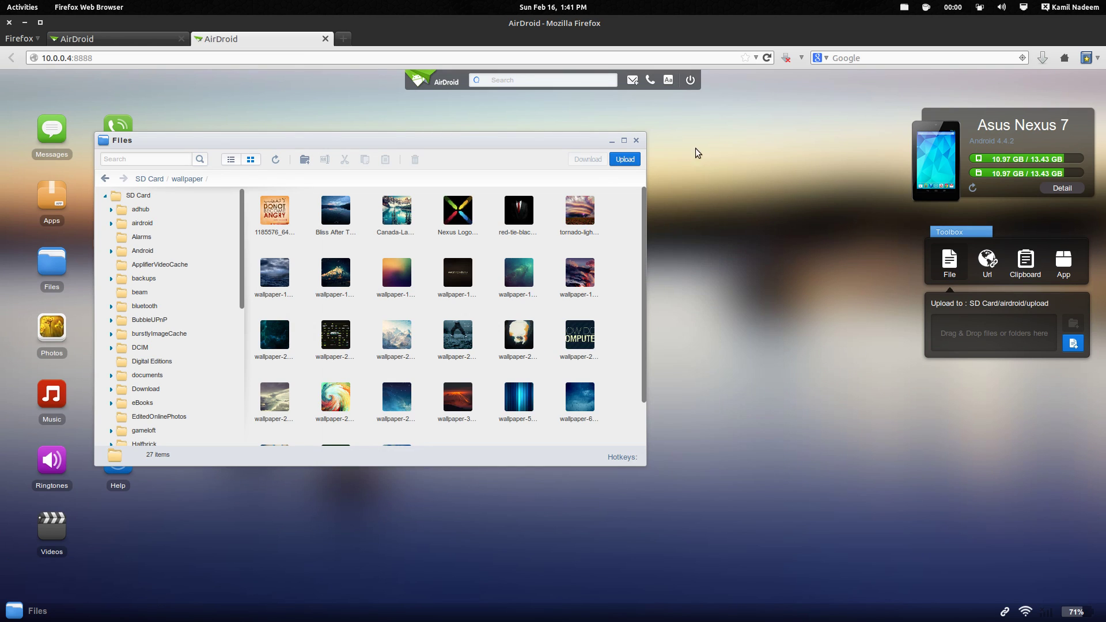
# Close Files, watch the tablet's live Camera feed after accepting the notice, then close Camera.
pyautogui.click(632, 141)
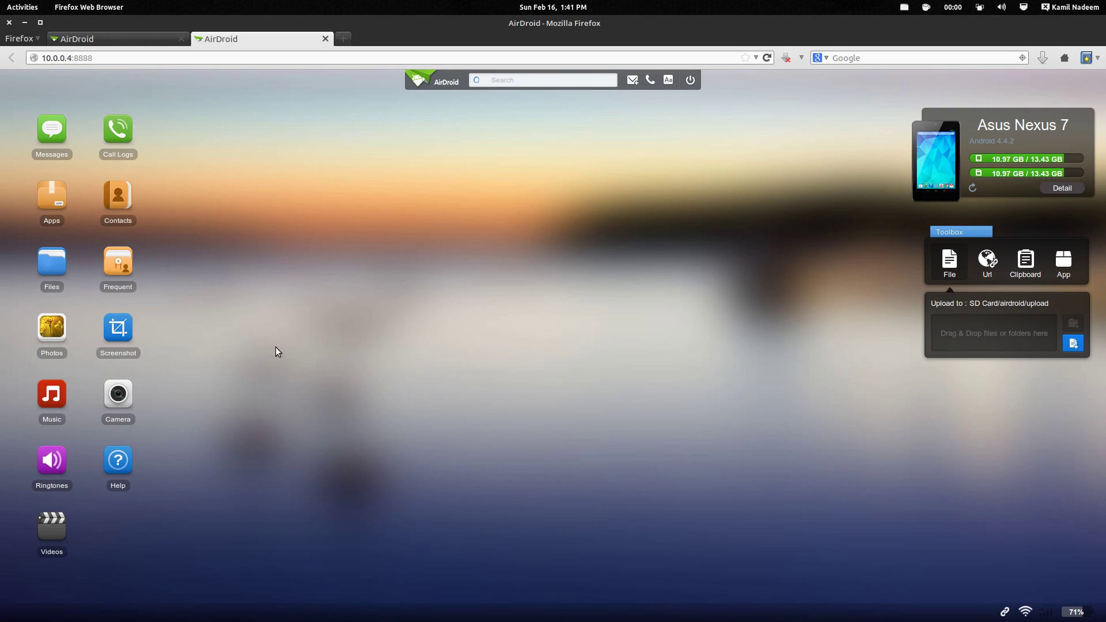
pyautogui.click(118, 412)
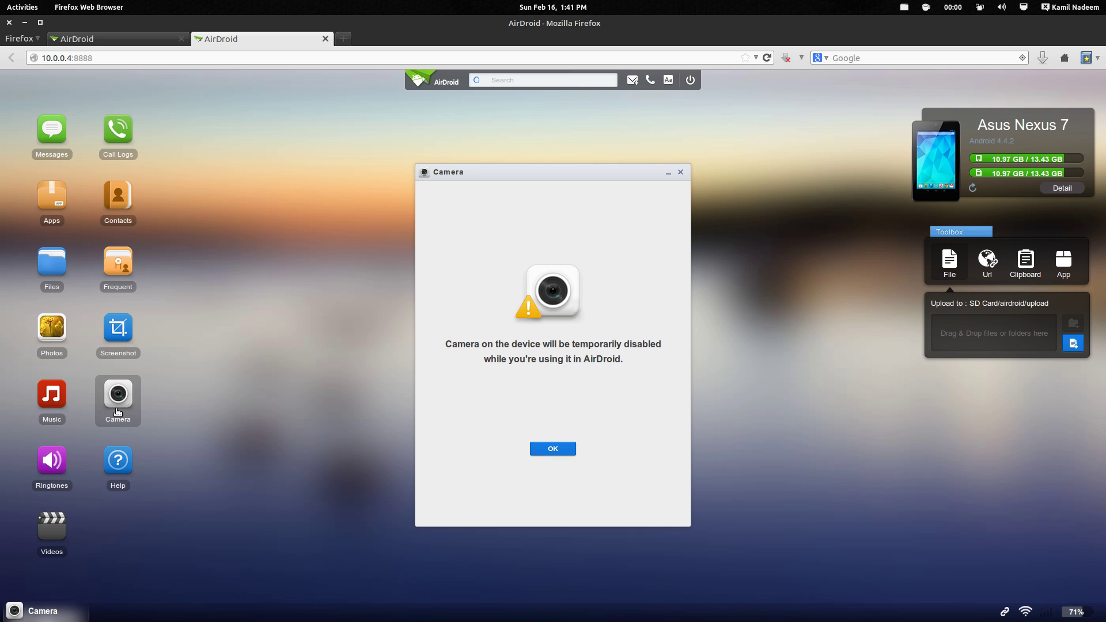
pyautogui.click(557, 449)
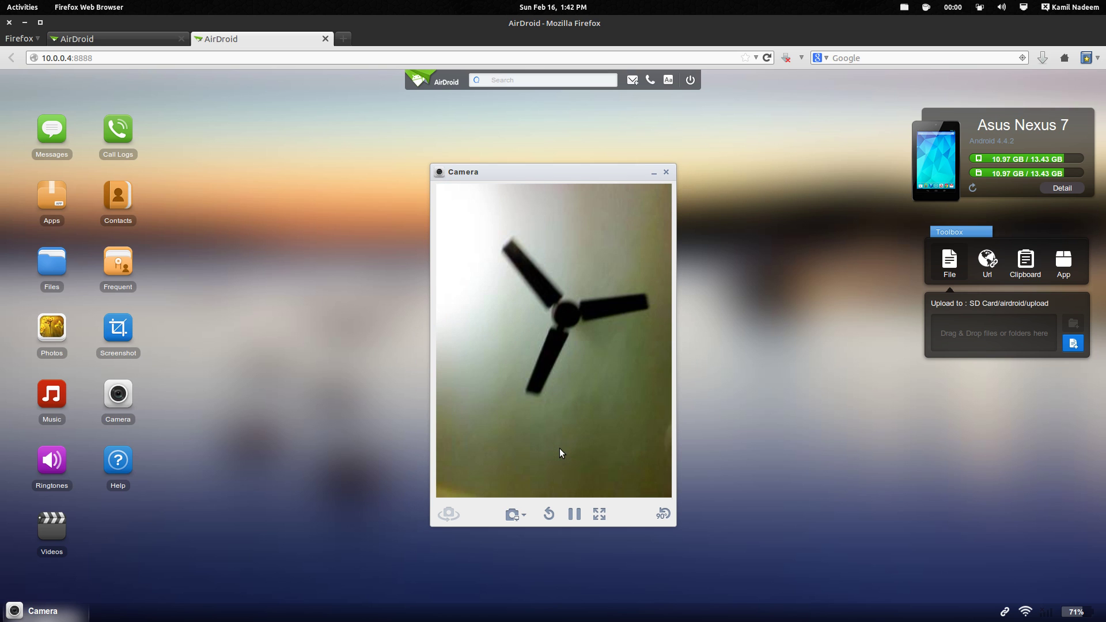
pyautogui.click(665, 174)
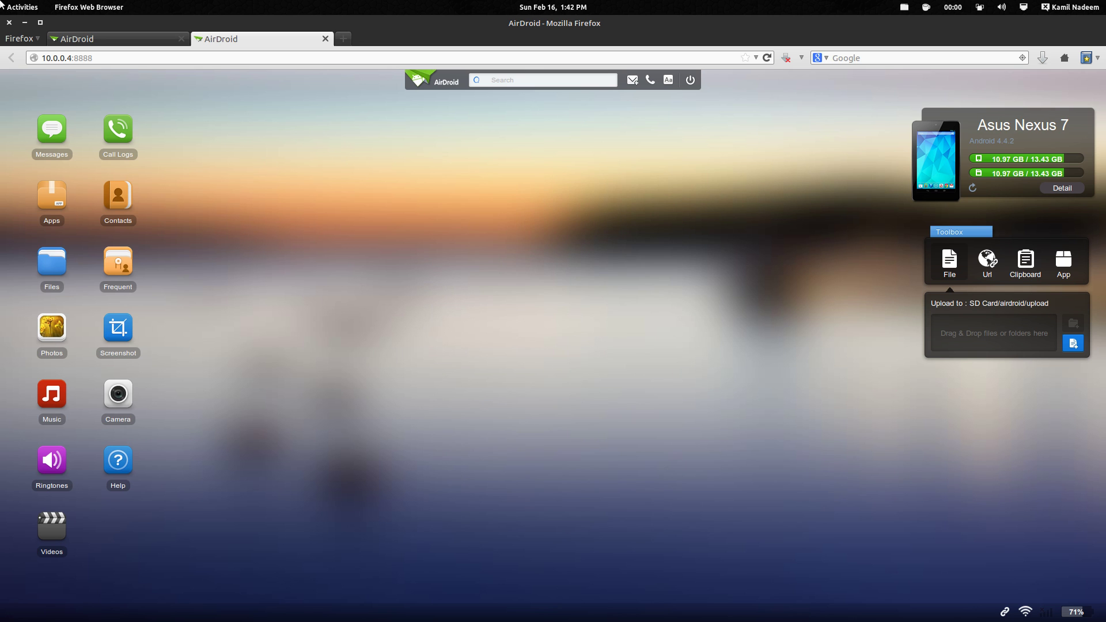
# Focus the GUVCVideo window from Activities, then switch down a workspace with Ctrl+Alt+Down.
pyautogui.moveTo(1, 1)
pyautogui.click(745, 338)
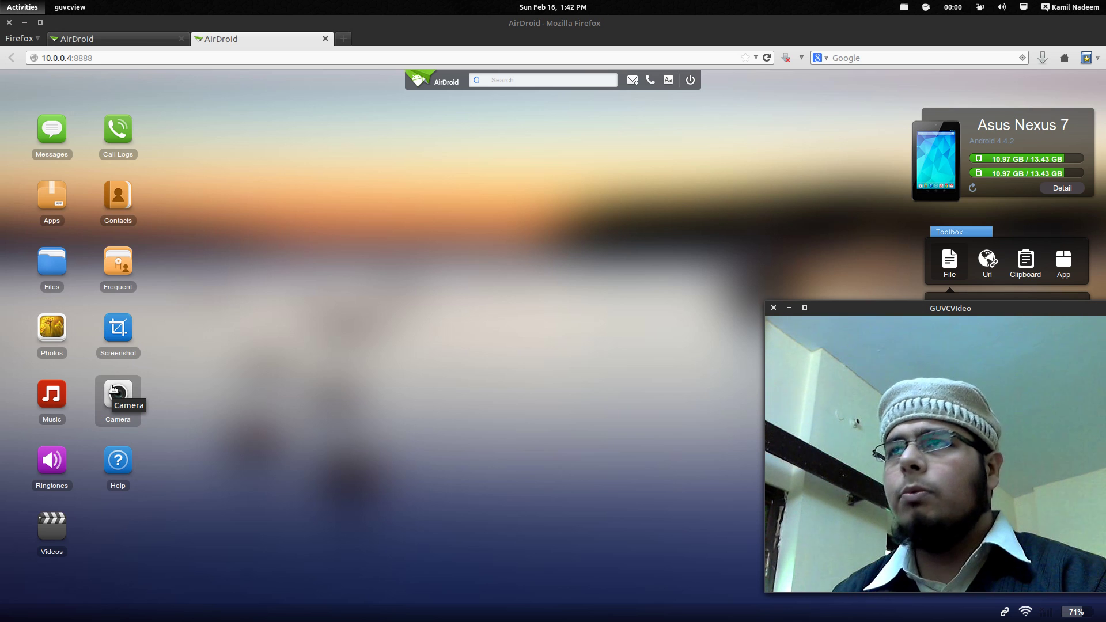
pyautogui.moveTo(2, 407)
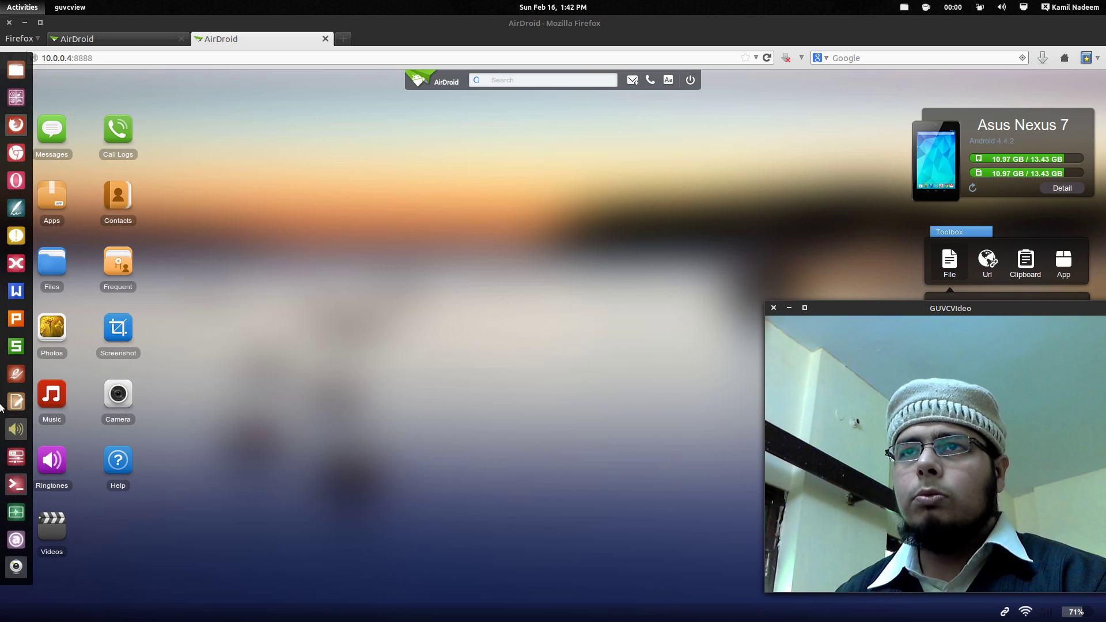
pyautogui.hotkey('ctrl', 'alt', 'Down')
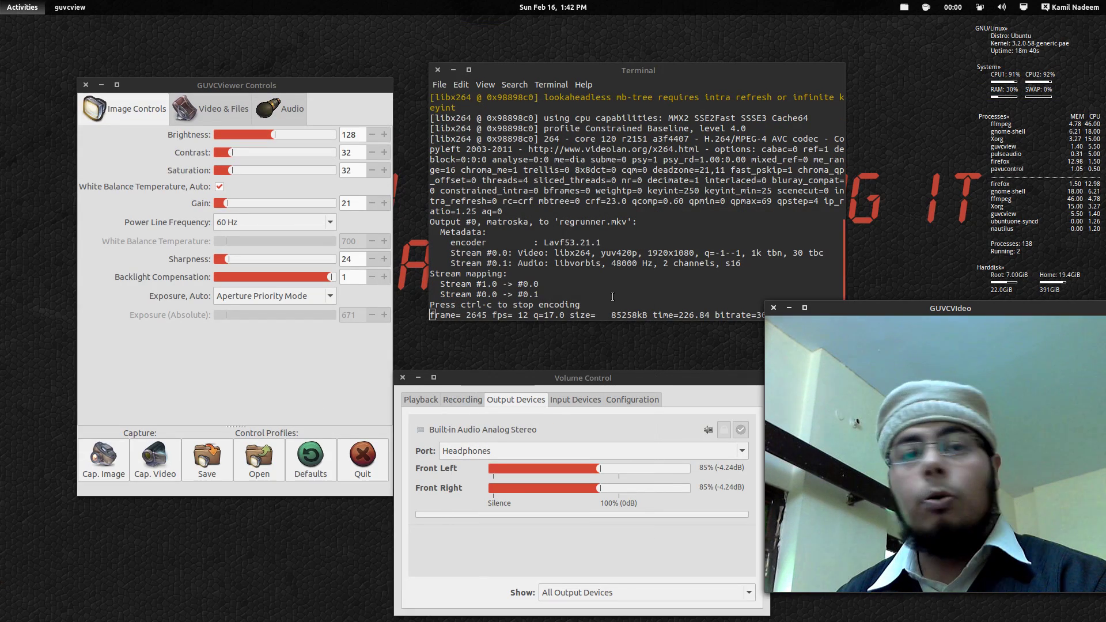